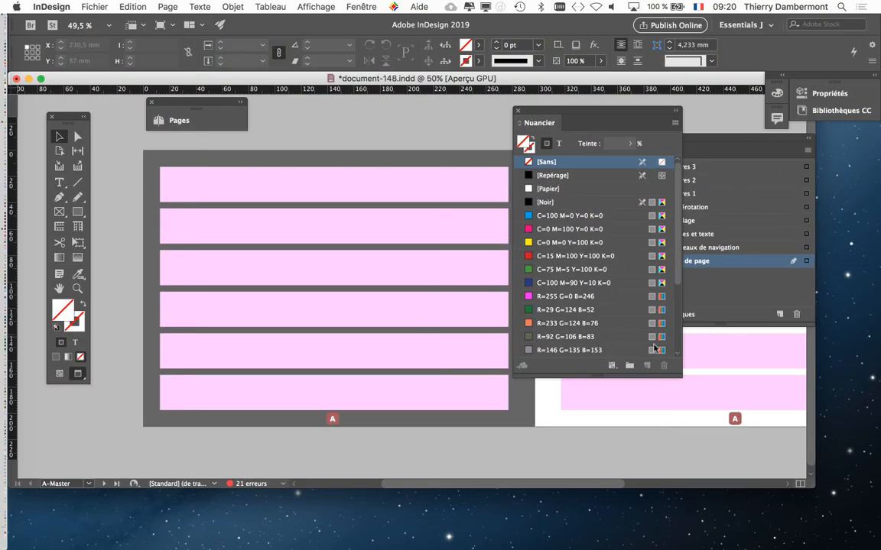
- Edit the swatch "couleur pour fond de page" with preview enabled, setting Rouge, Vert and Bleu to 231 each
left_click_drag(550, 115, 601, 111)
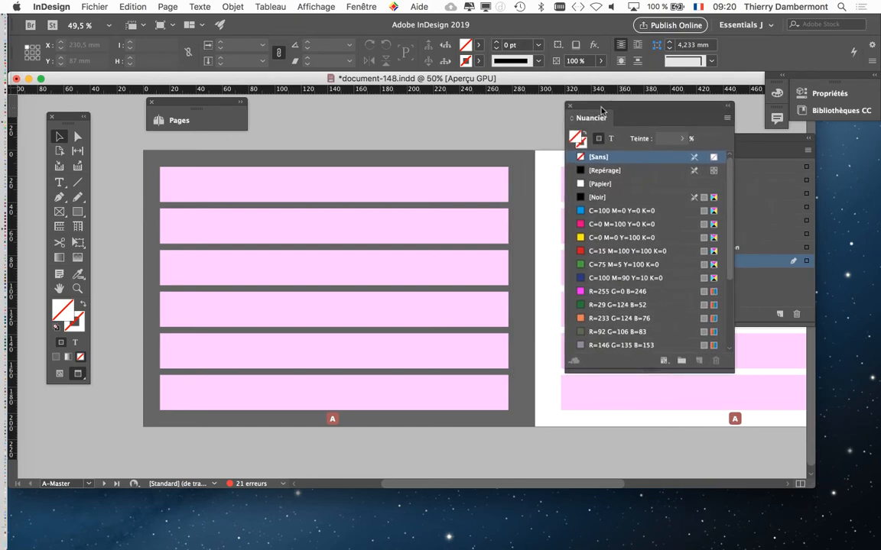
left_click_drag(731, 246, 730, 341)
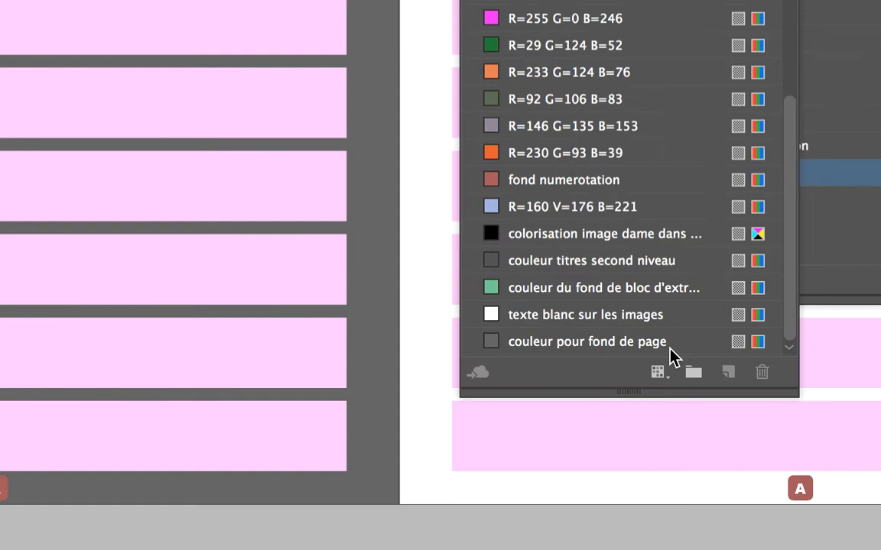
left_click(688, 348)
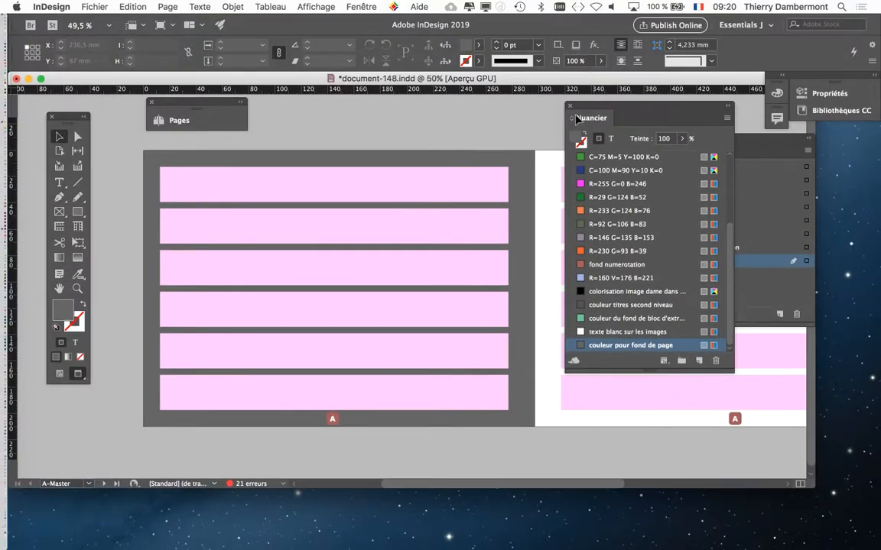
double_click(683, 346)
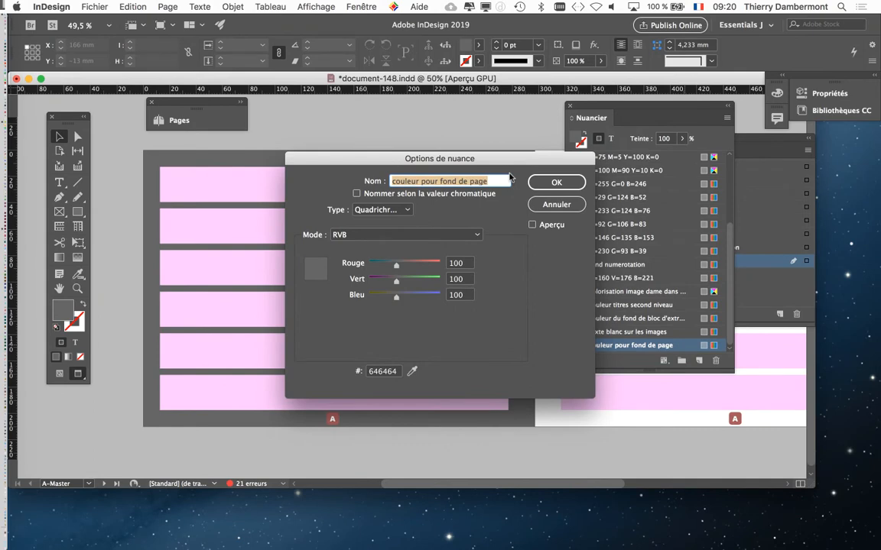
left_click_drag(509, 177, 654, 114)
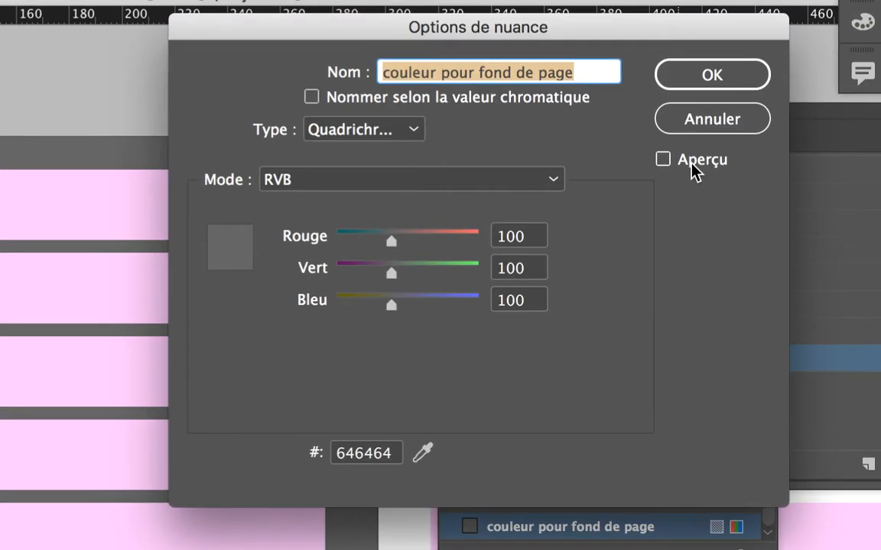
left_click(691, 163)
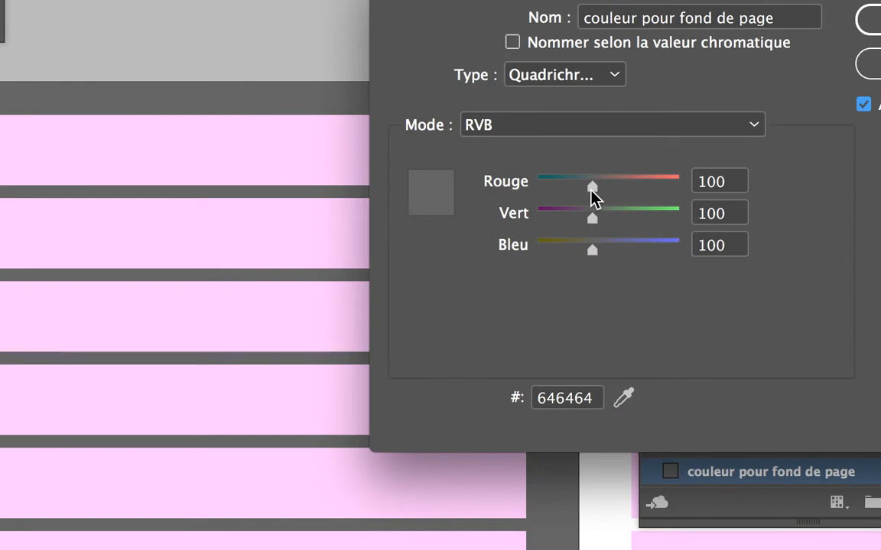
left_click_drag(592, 203, 616, 199)
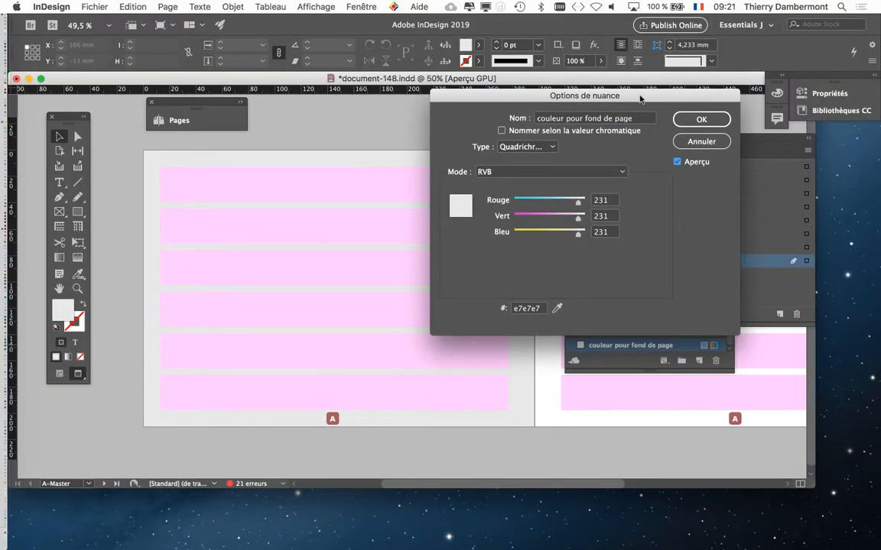
left_click(701, 119)
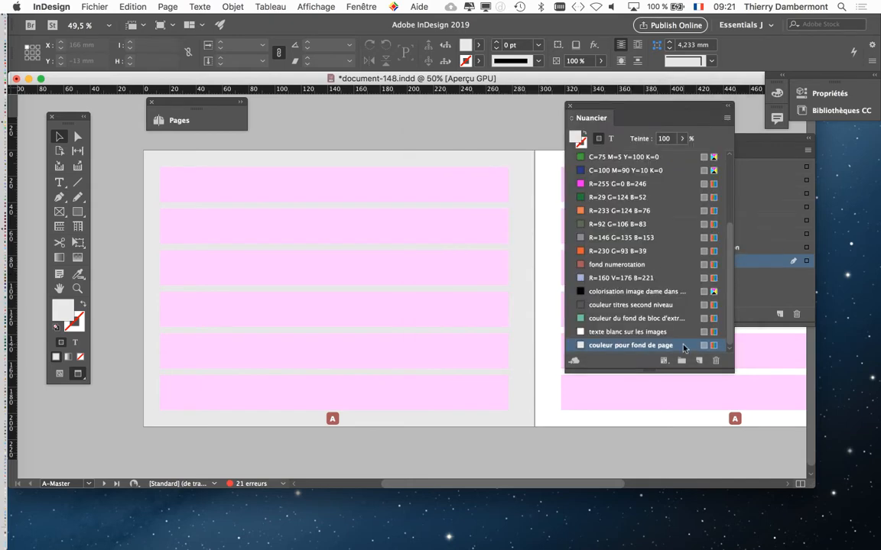
- Reopen the options of the swatch "couleur pour fond de page" and review the available colour types, keeping Quadrichromie
double_click(684, 348)
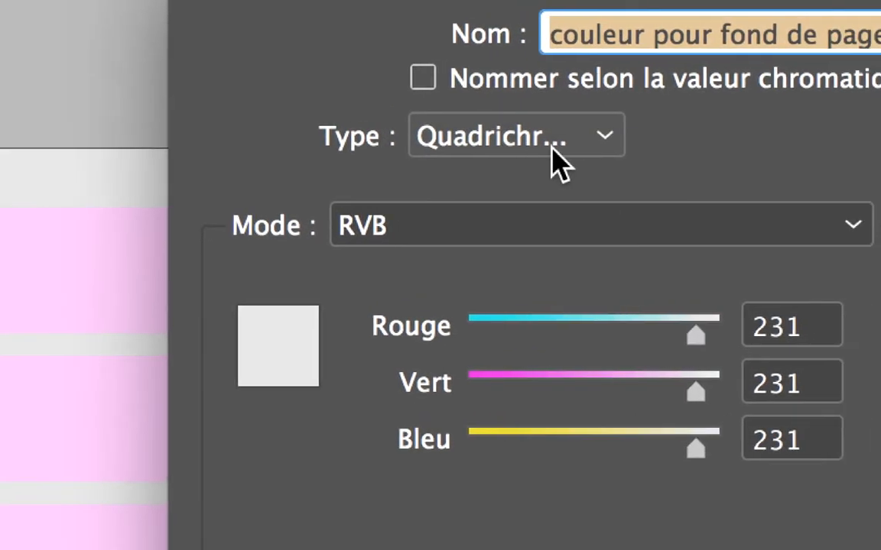
left_click(552, 147)
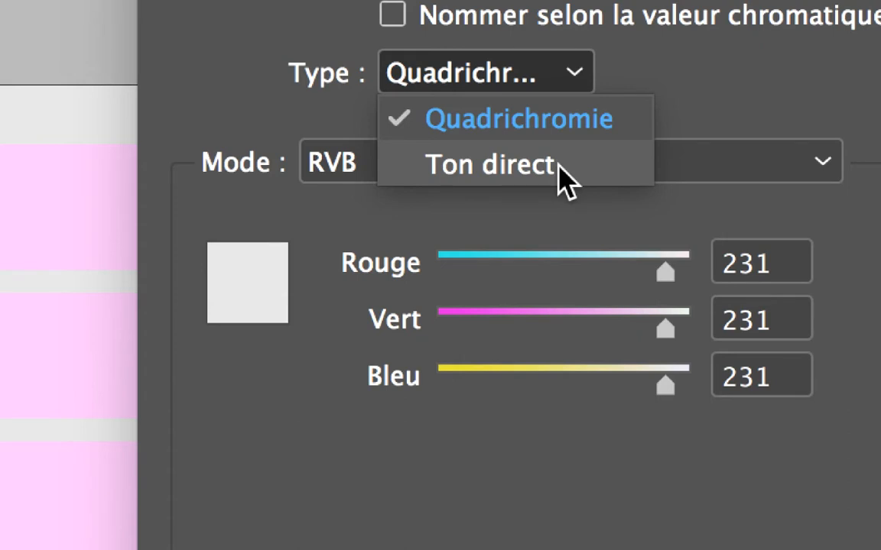
key("Escape")
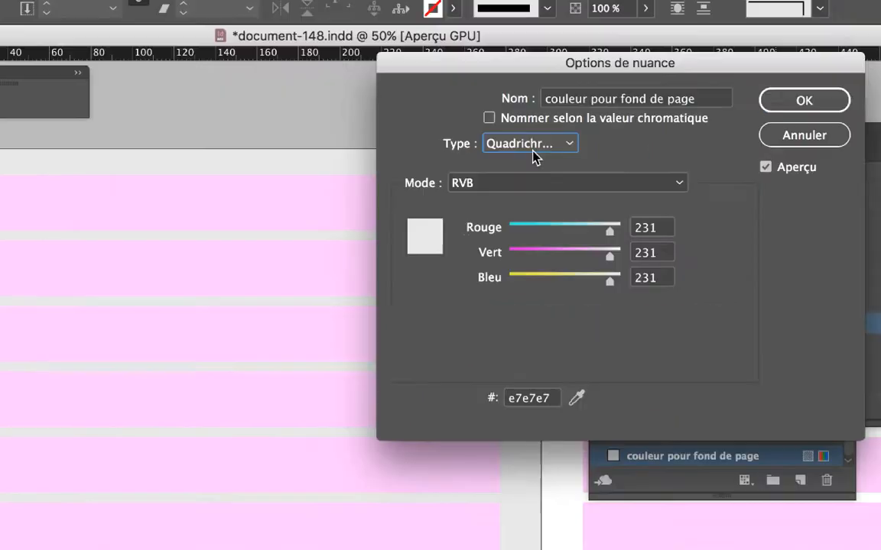
left_click(810, 98)
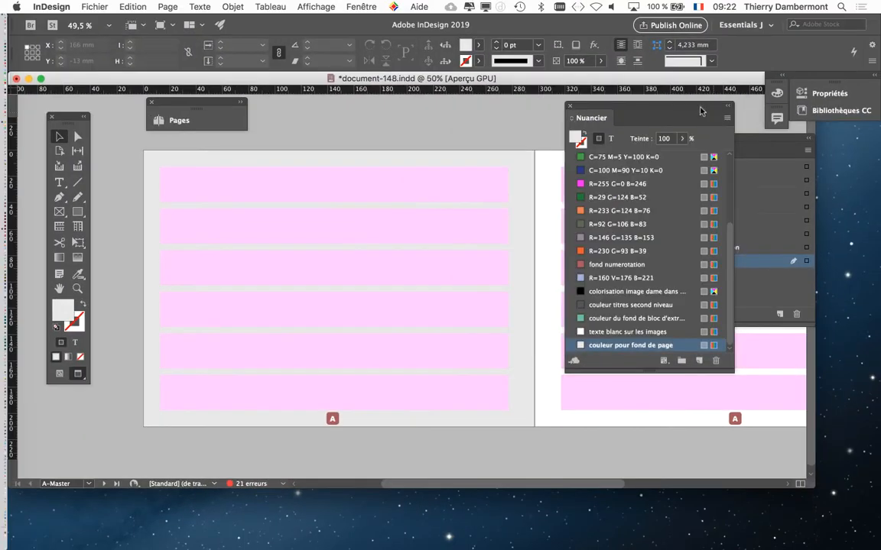
- Enlarge the swatch list beside the layers, and close both the swatch list and the layer list
left_click_drag(701, 111, 559, 117)
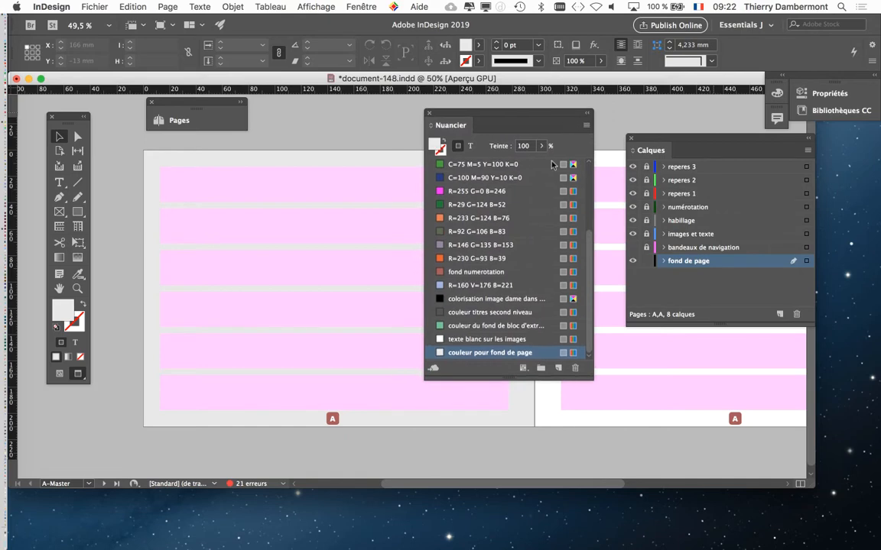
left_click_drag(591, 379, 605, 446)
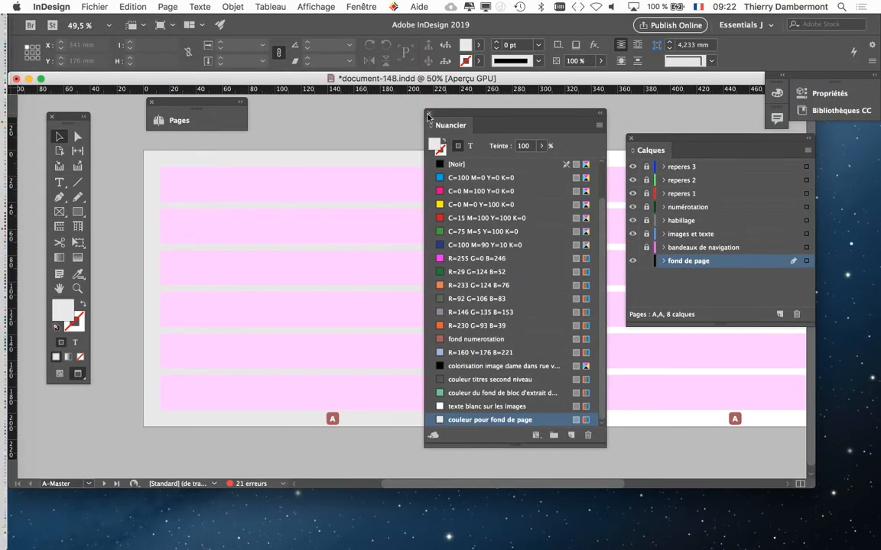
left_click(428, 116)
left_click(630, 139)
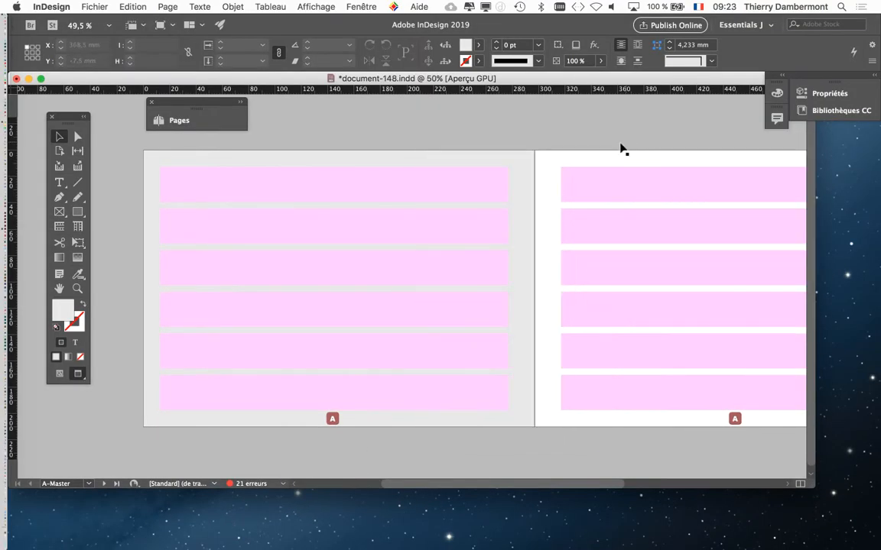
- Duplicate the left master page's background frame onto the facing page at X 297 mm, Y -15 mm
left_click(359, 136)
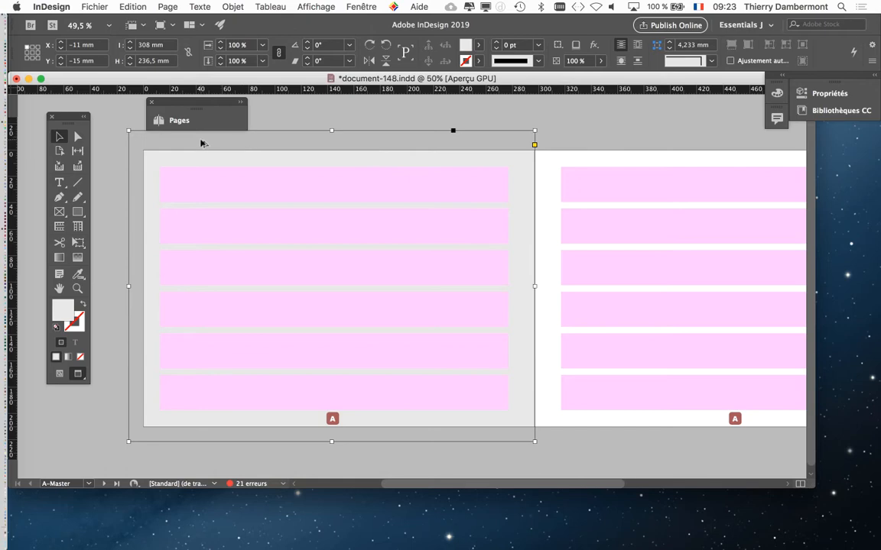
left_click_drag(203, 143, 610, 160)
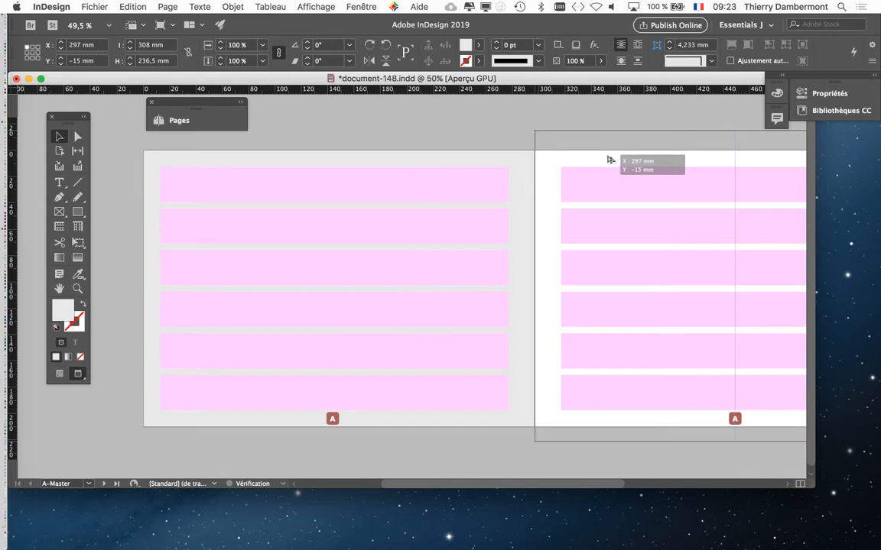
left_click_drag(609, 160, 608, 160)
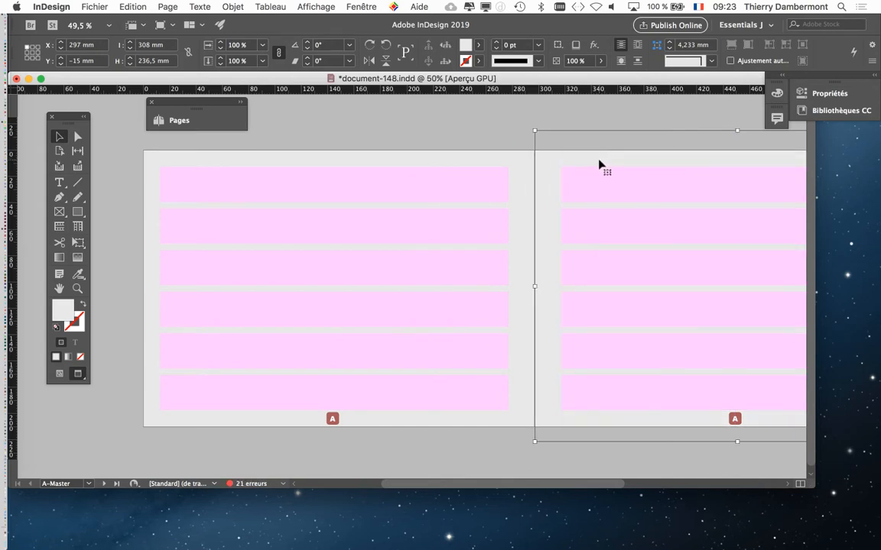
- Copy the second background frame back onto the first master page at X -11 mm, Y -15 mm, undoing and redoing the copy
key("super+minus")
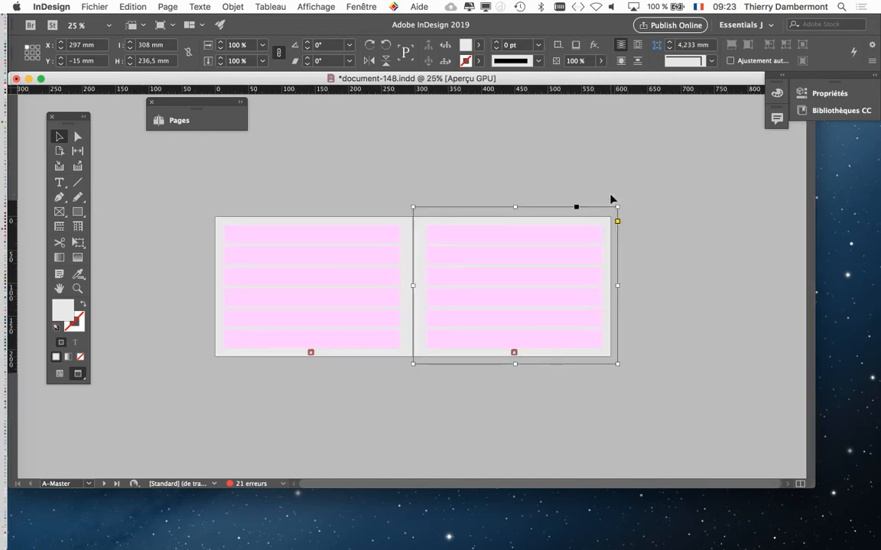
left_click_drag(596, 214, 391, 218)
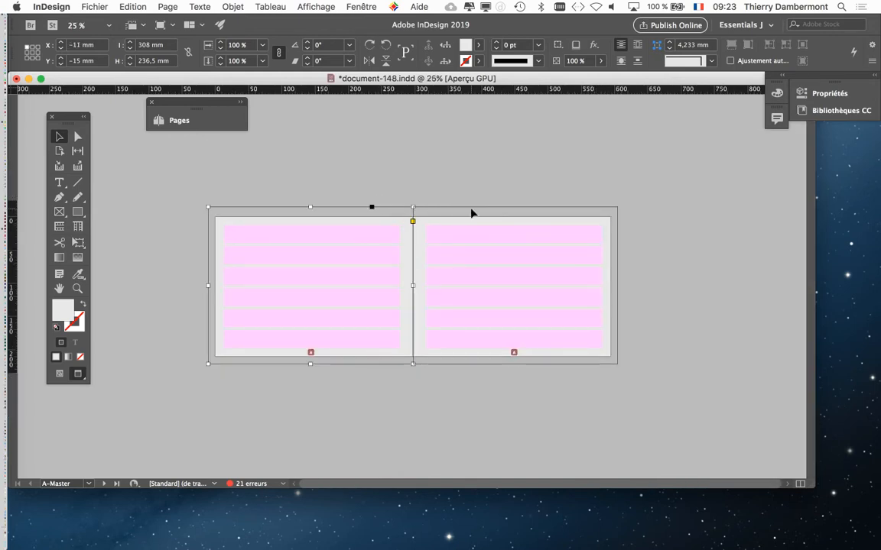
key("super+z")
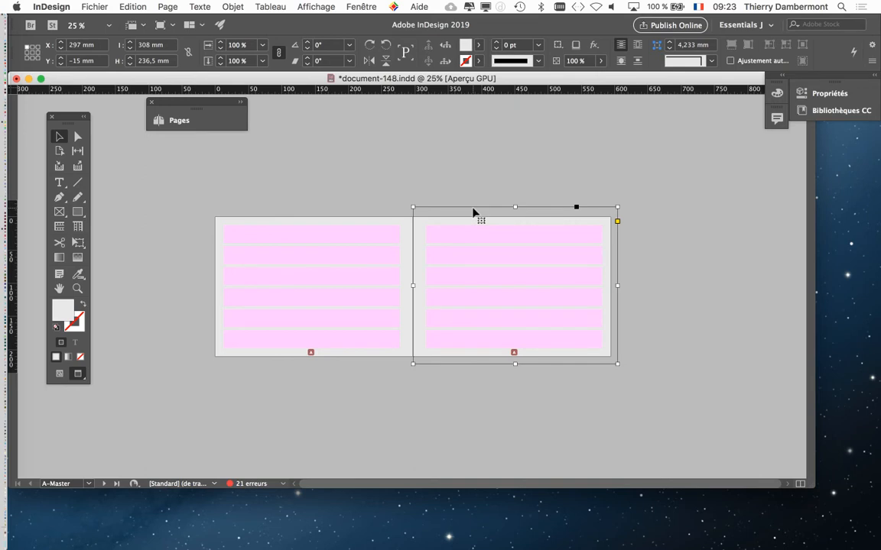
key("super+shift+z")
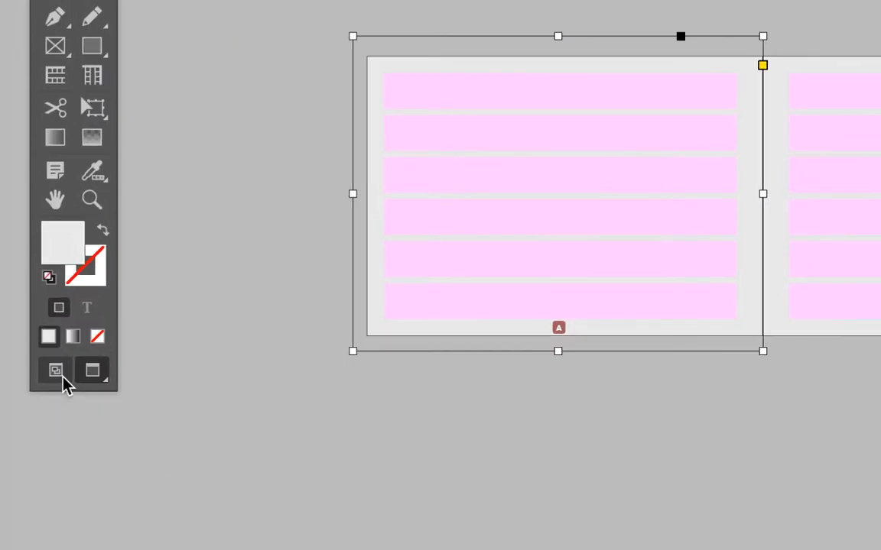
- Show the master spread in normal view with its guides and bleed, and enlarge the document window
left_click(60, 375)
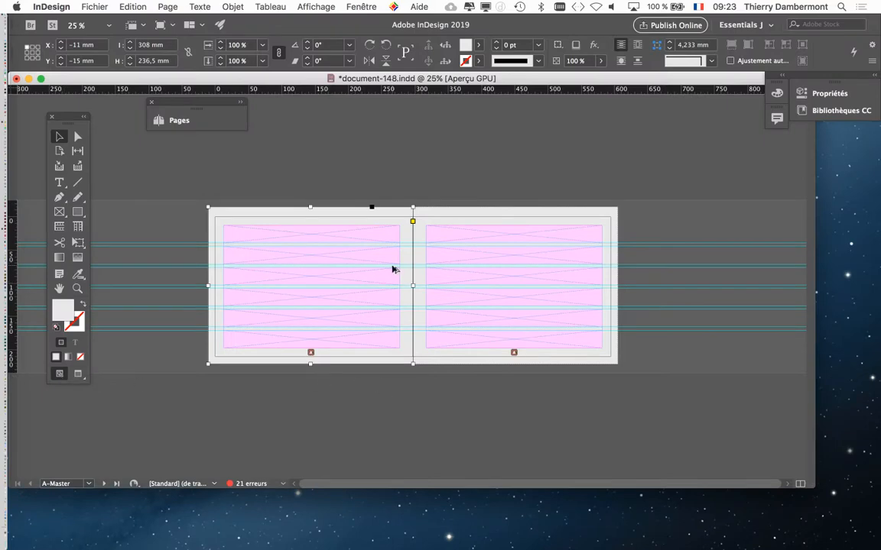
key("super+plus")
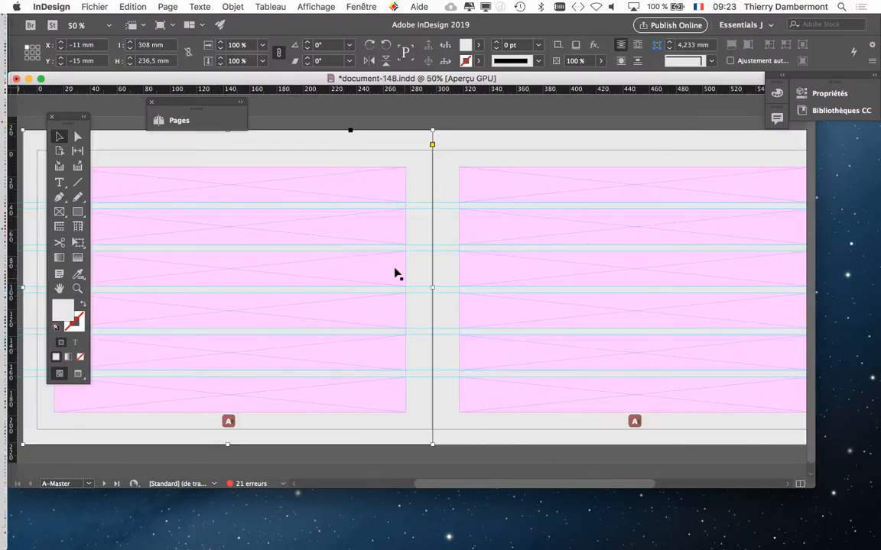
left_click_drag(814, 488, 878, 526)
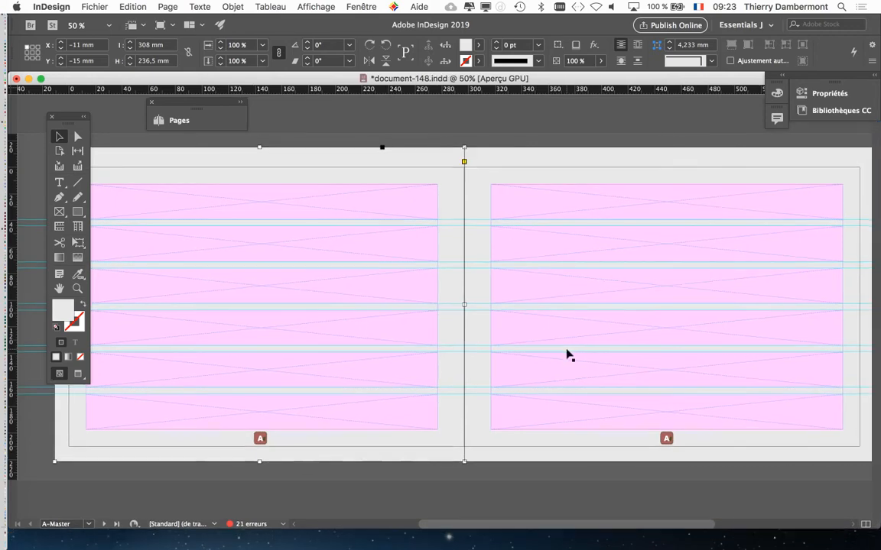
- Display the document's page thumbnails and examine the background colour across the masters and page spreads
left_click(361, 6)
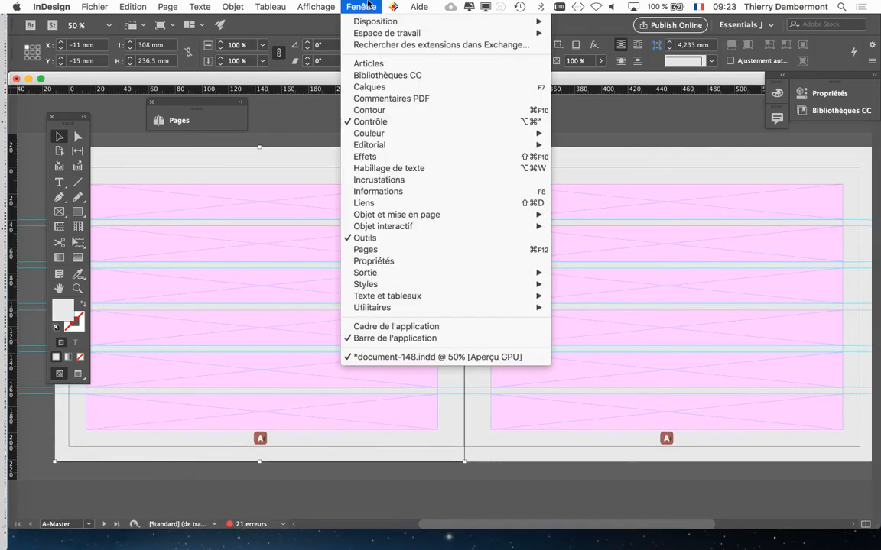
left_click(410, 253)
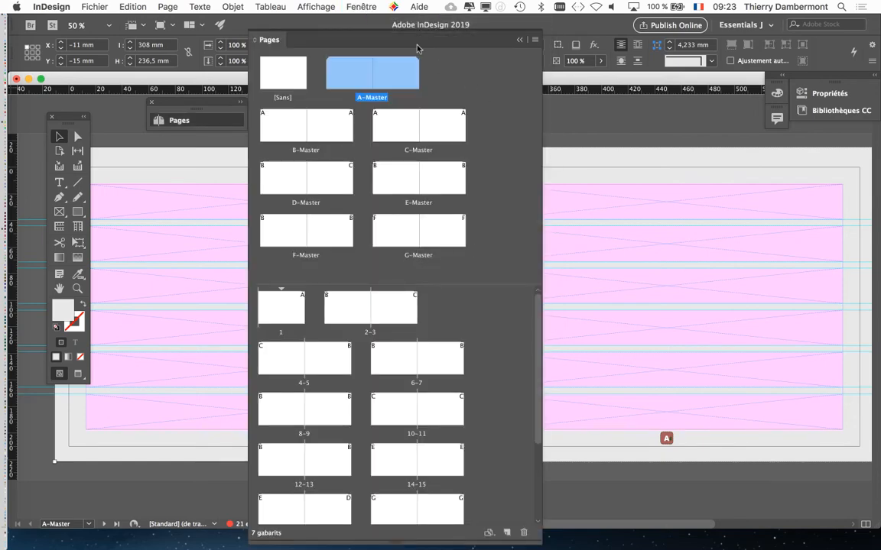
left_click_drag(432, 42, 539, 32)
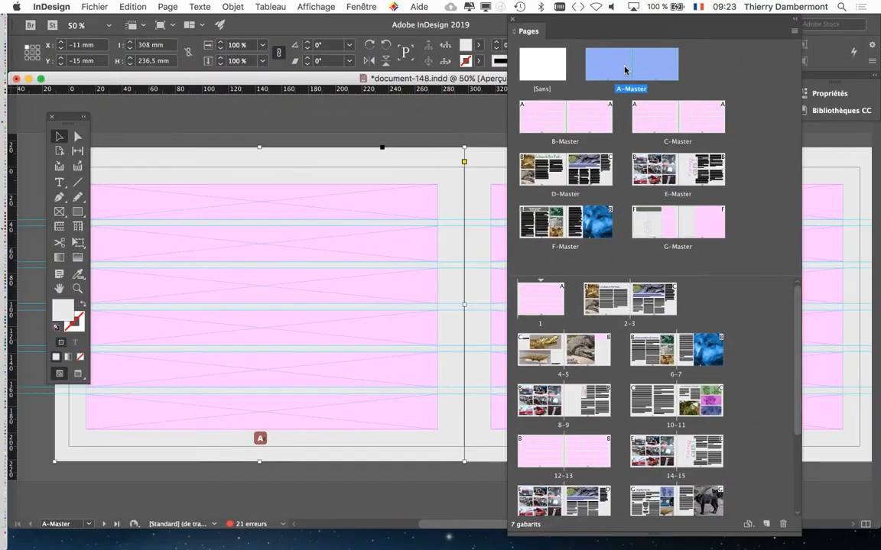
scroll(620, 357, "down", 1)
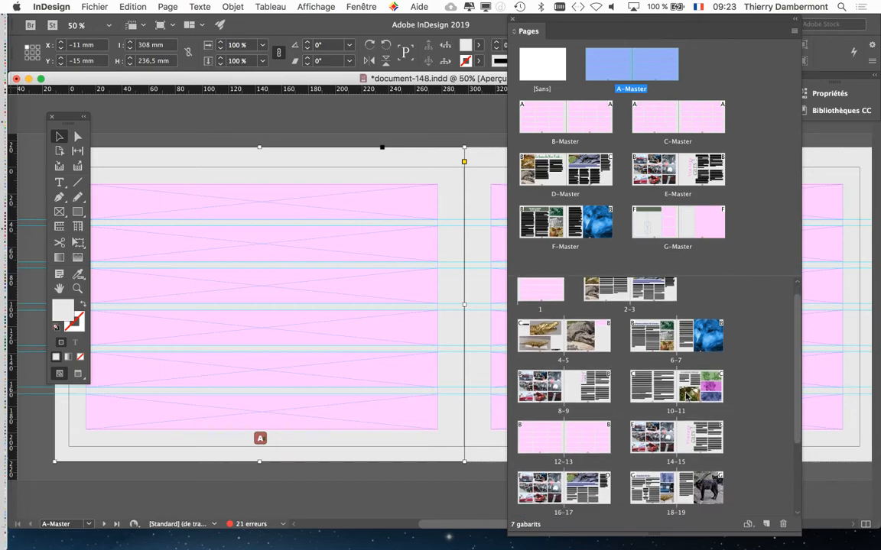
left_click(184, 476)
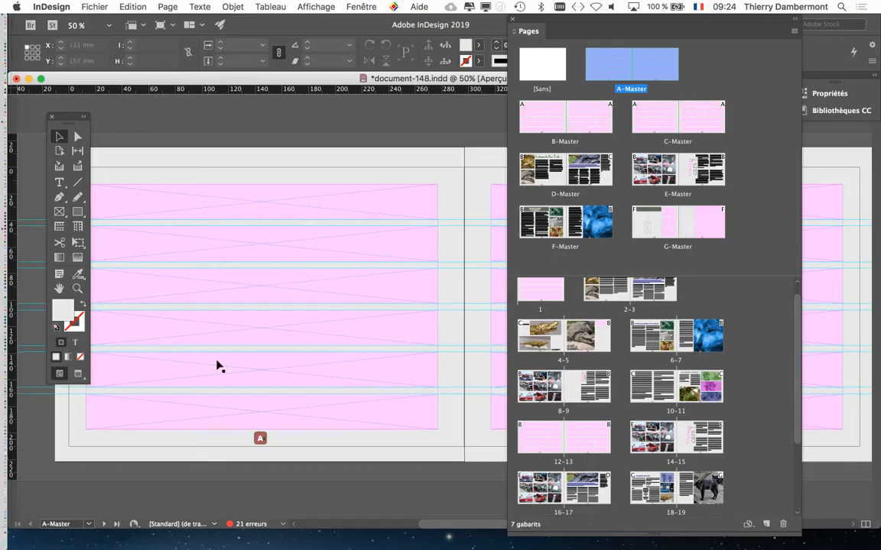
- Display the document's colour swatches and place them clear of the page thumbnails
left_click(373, 6)
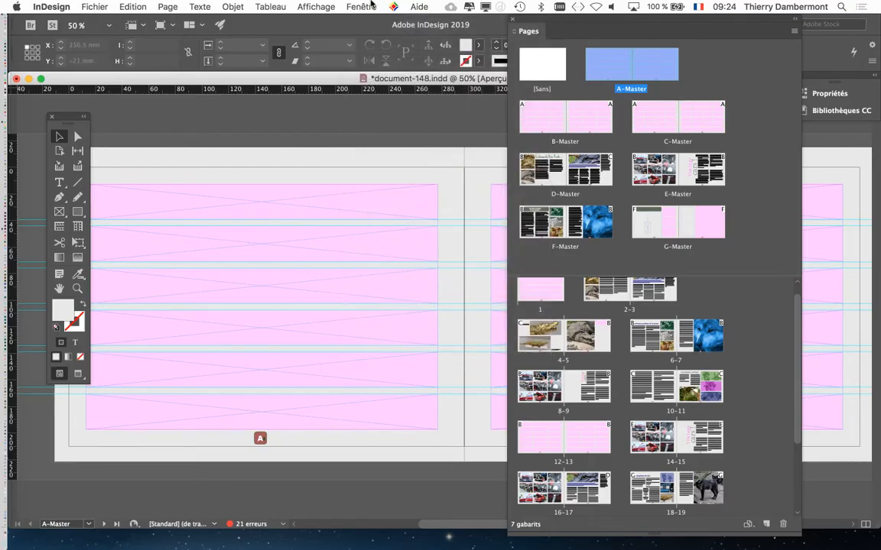
left_click(390, 6)
mouse_move(361, 6)
mouse_move(383, 134)
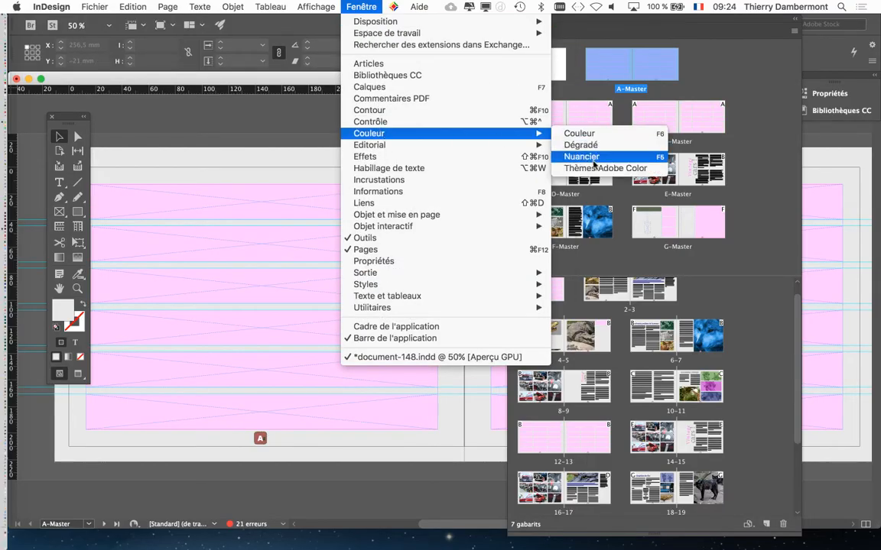
left_click(594, 157)
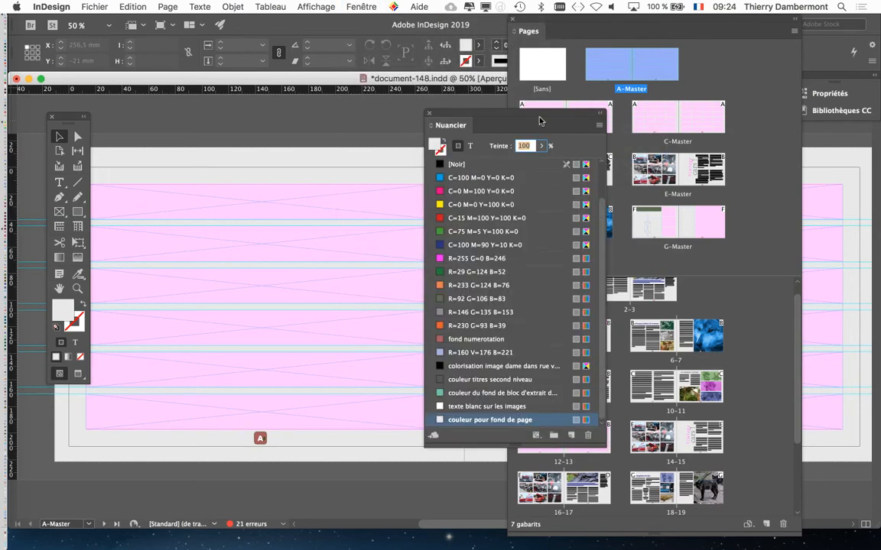
left_click_drag(489, 107, 221, 74)
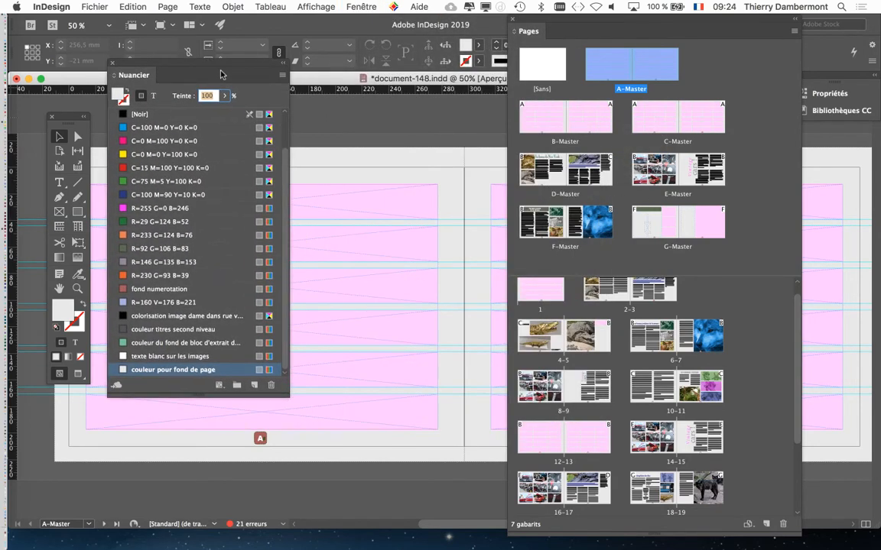
- Darken the "couleur pour fond de page" swatch to RGB 142, 142, 142 and confirm the change
double_click(229, 369)
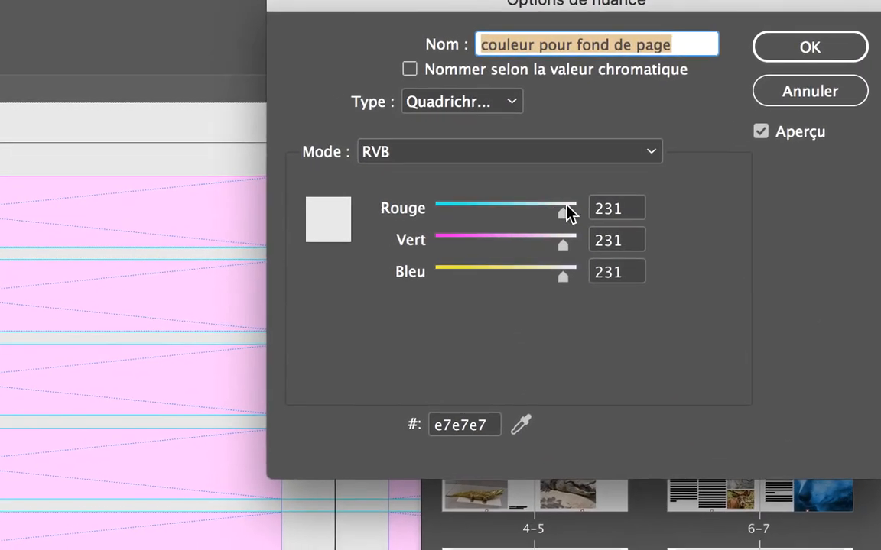
left_click_drag(564, 206, 516, 206)
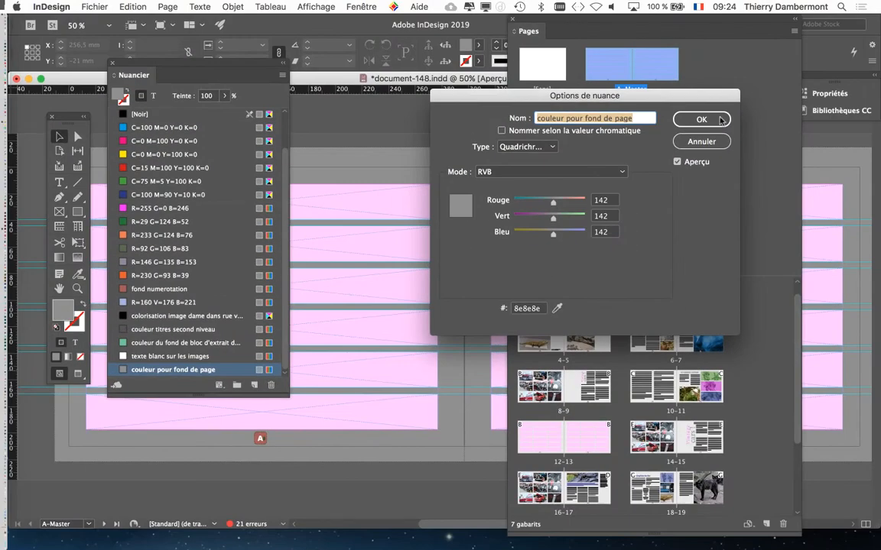
left_click(720, 120)
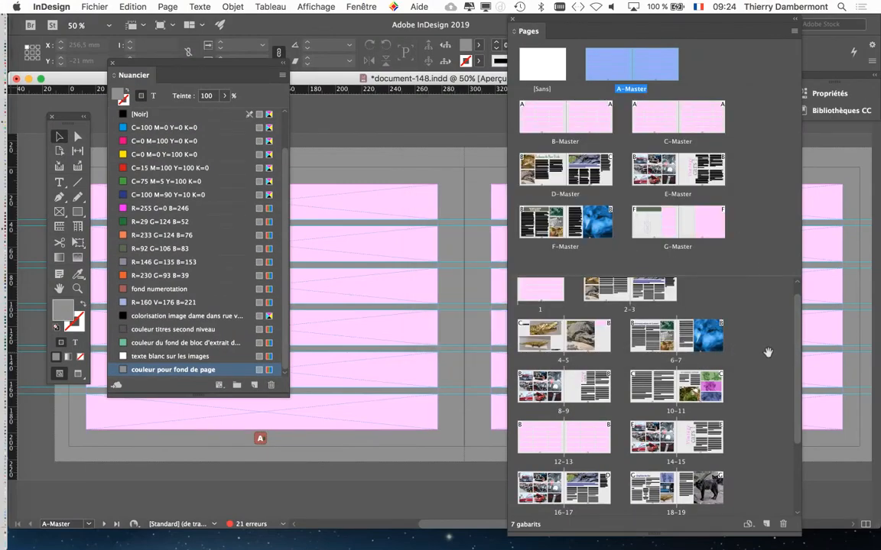
- Examine the page background colour on pages 6, 14, 18, 21 and 23, keeping the swatches out of the way
double_click(648, 342)
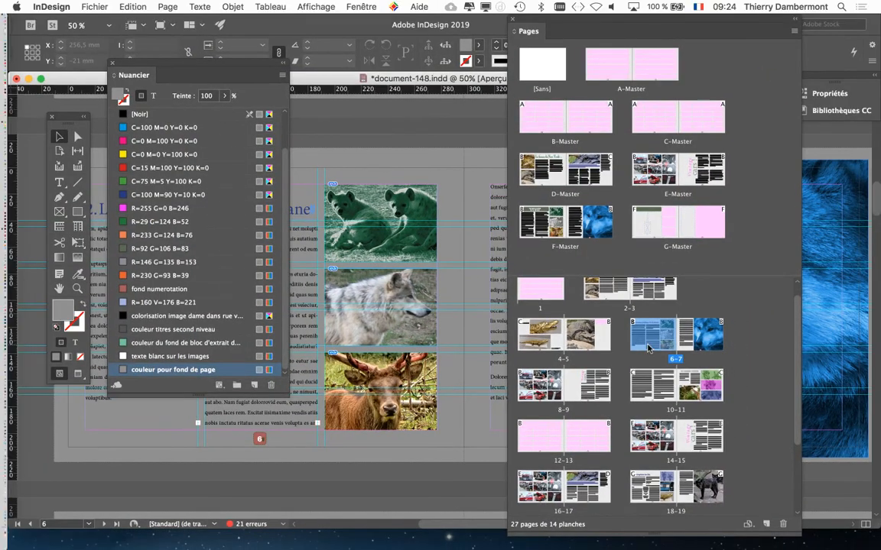
scroll(648, 347, "down", 1)
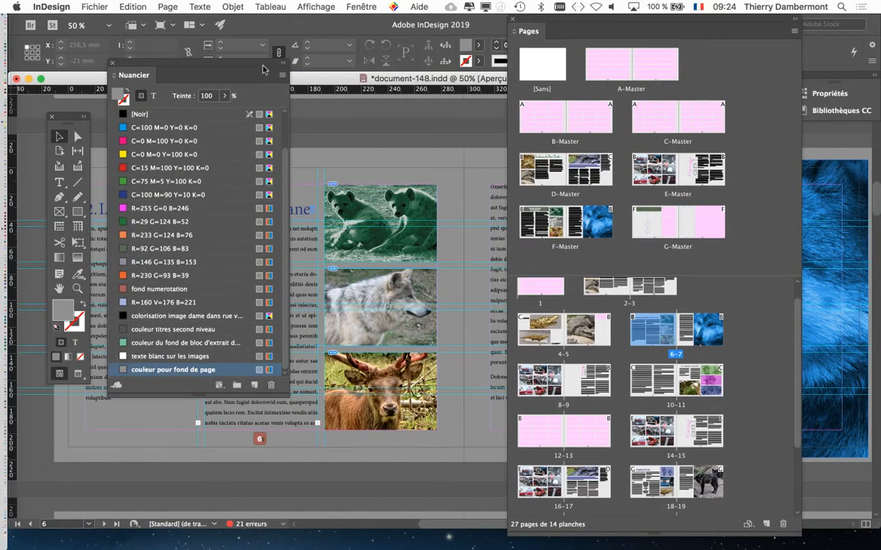
left_click_drag(263, 71, 185, 423)
scroll(648, 382, "down", 1)
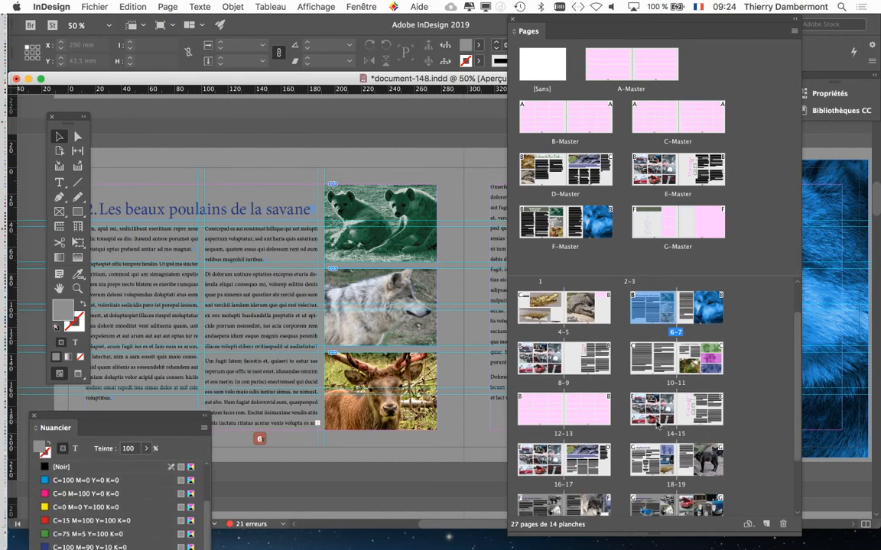
double_click(655, 416)
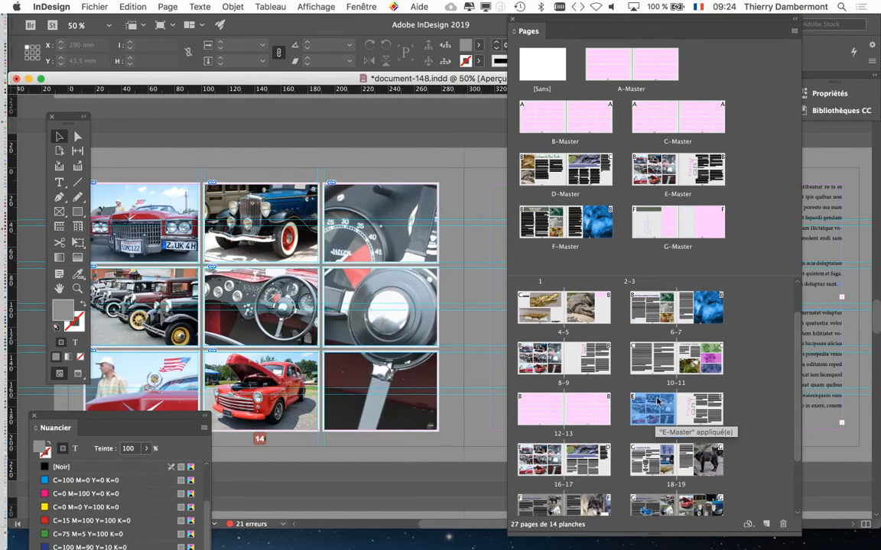
scroll(656, 413, "down", 2)
double_click(656, 387)
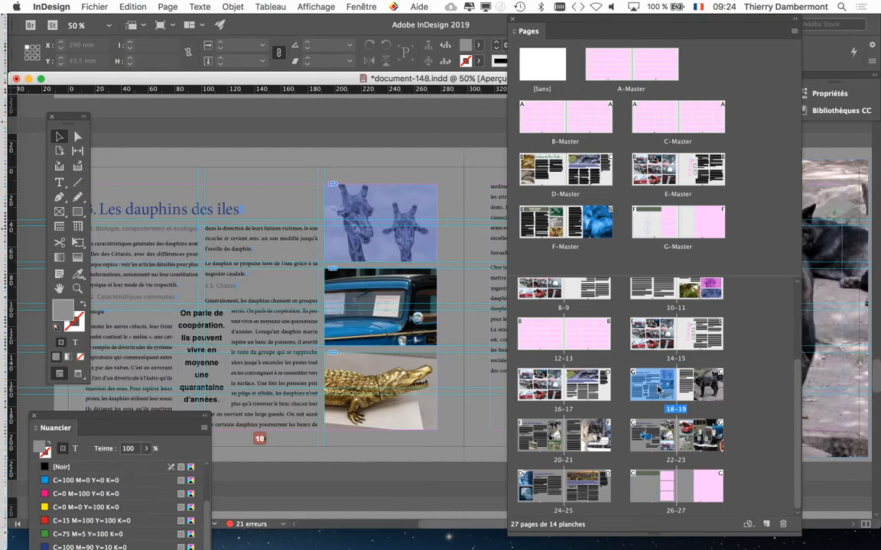
double_click(591, 446)
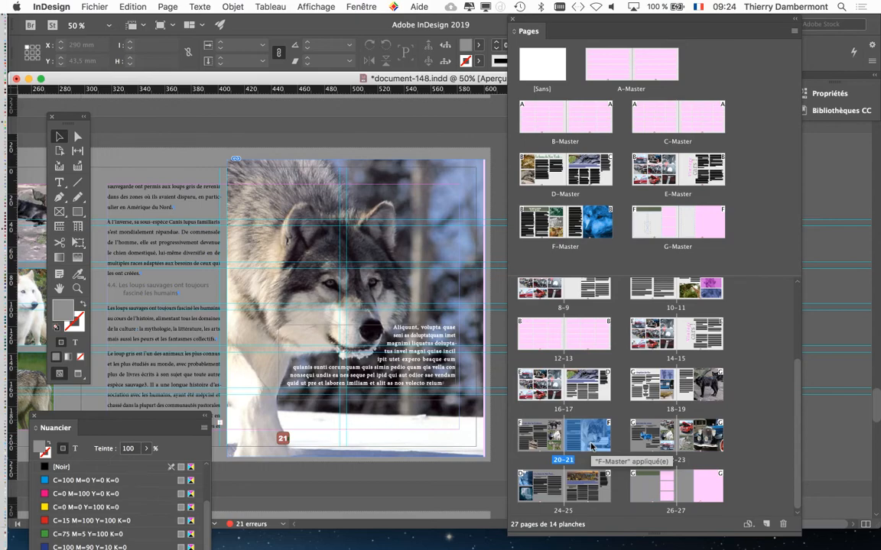
double_click(694, 445)
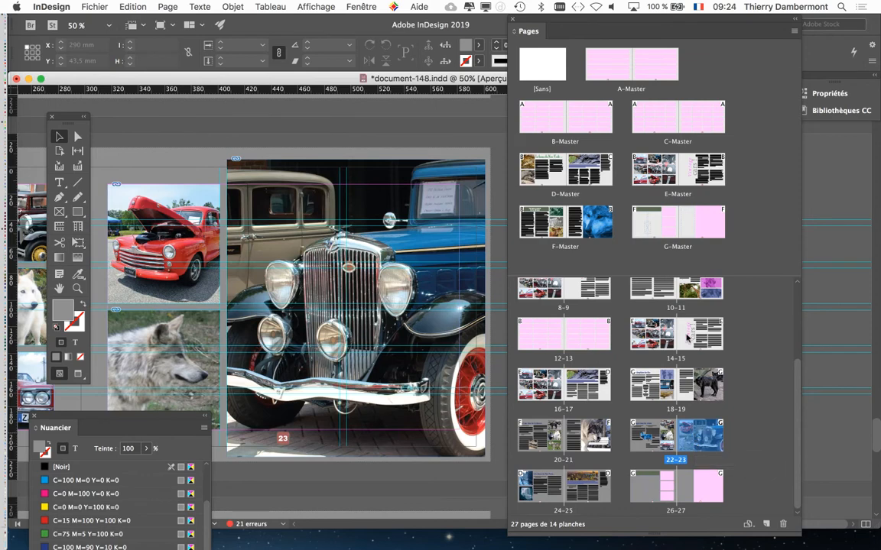
scroll(674, 308, "up", 5)
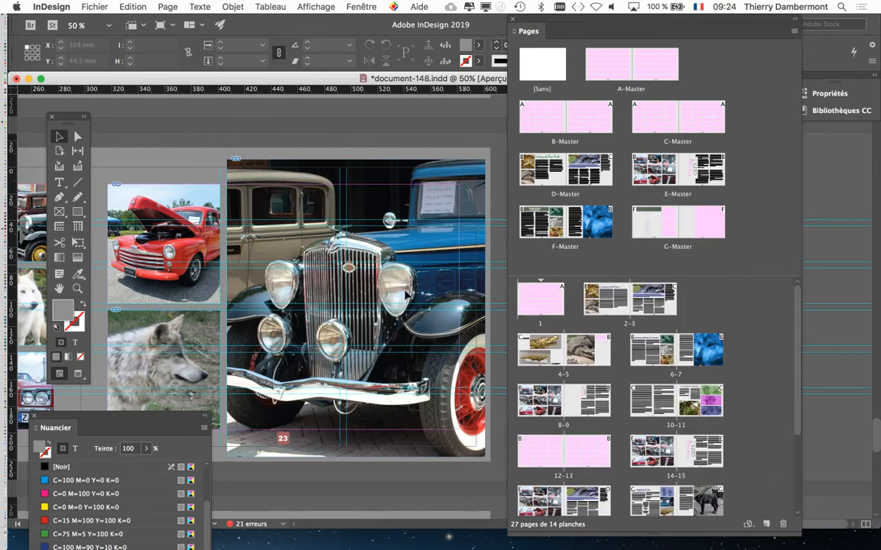
- Lighten the "couleur pour fond de page" swatch to RGB 237, 237, 237 and close the swatches
left_click_drag(544, 21, 657, 35)
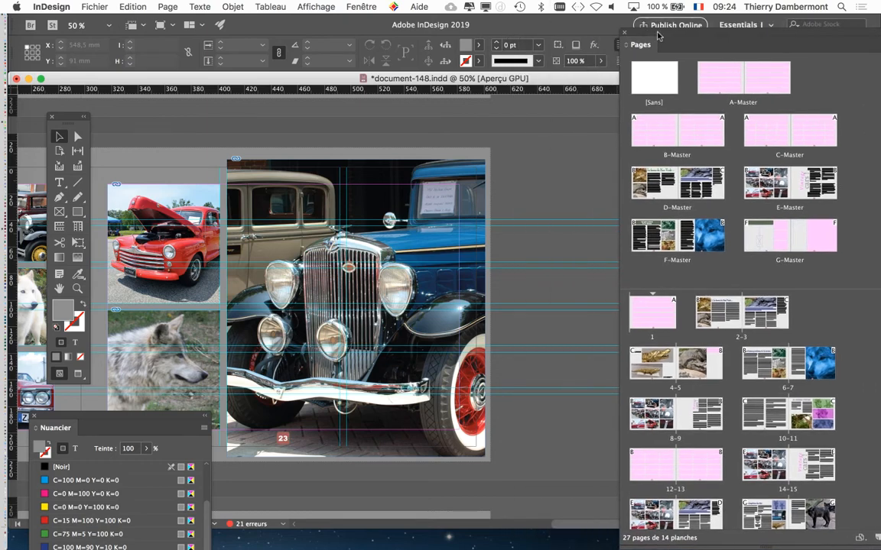
left_click_drag(186, 418, 358, 54)
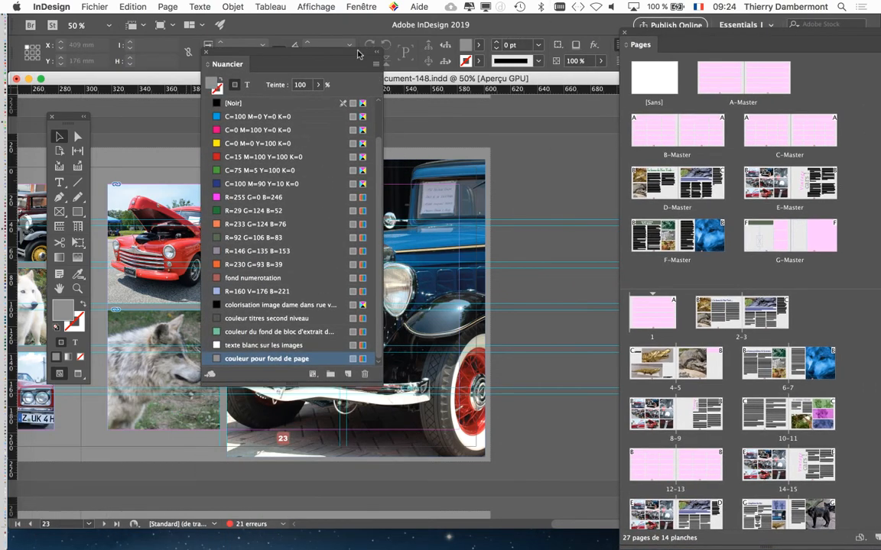
double_click(299, 357)
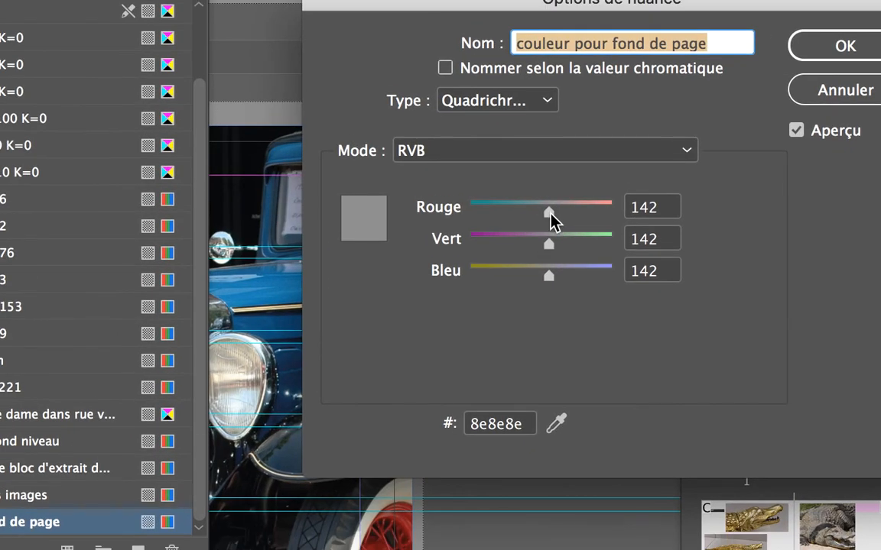
left_click_drag(550, 216, 570, 220)
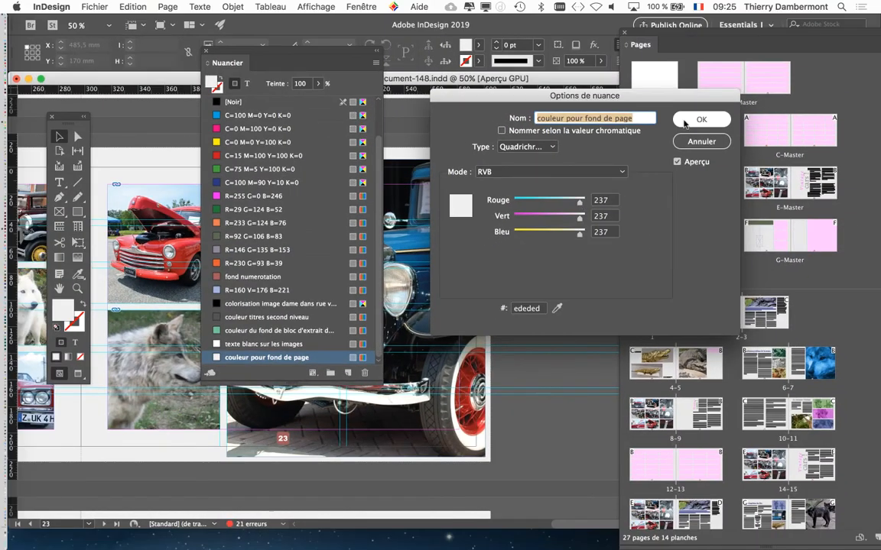
key("Return")
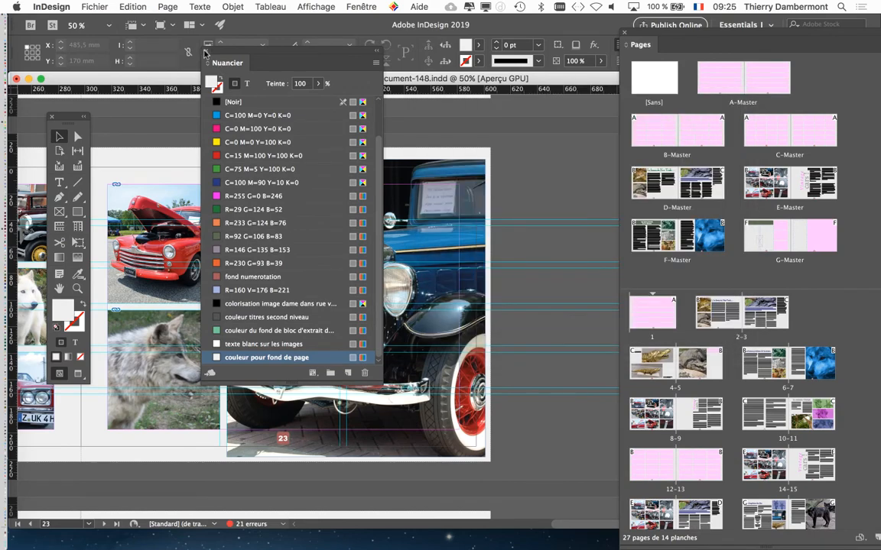
left_click(206, 51)
- Show spread 22-23 in preview mode without guides and frame edges
scroll(330, 285, "left", 1)
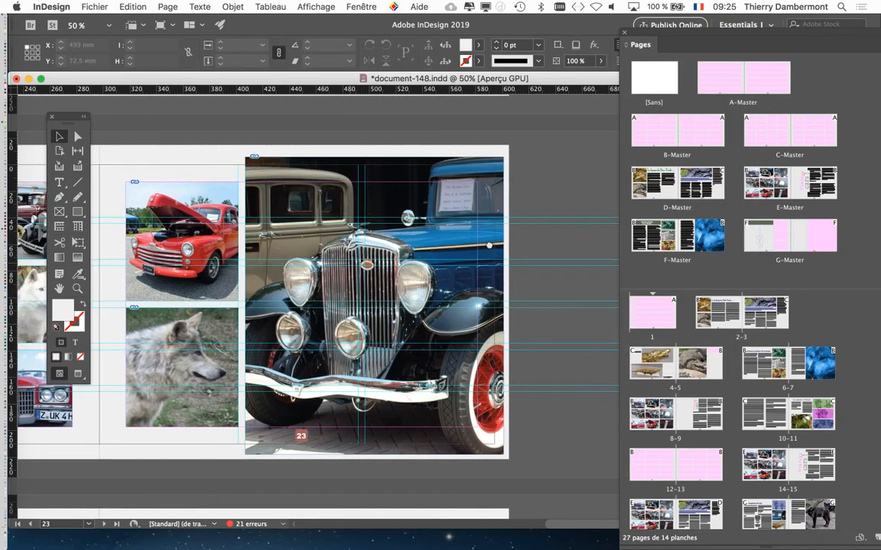
scroll(239, 325, "left", 5)
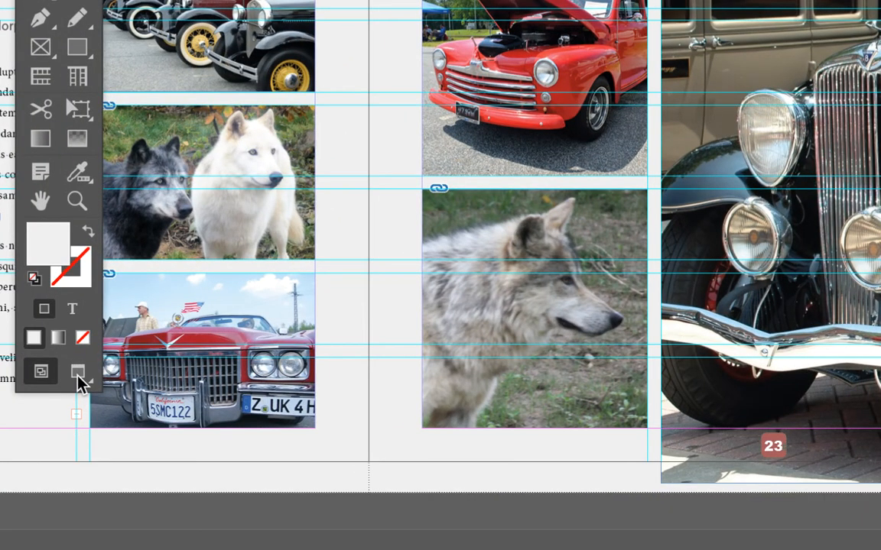
left_click(77, 372)
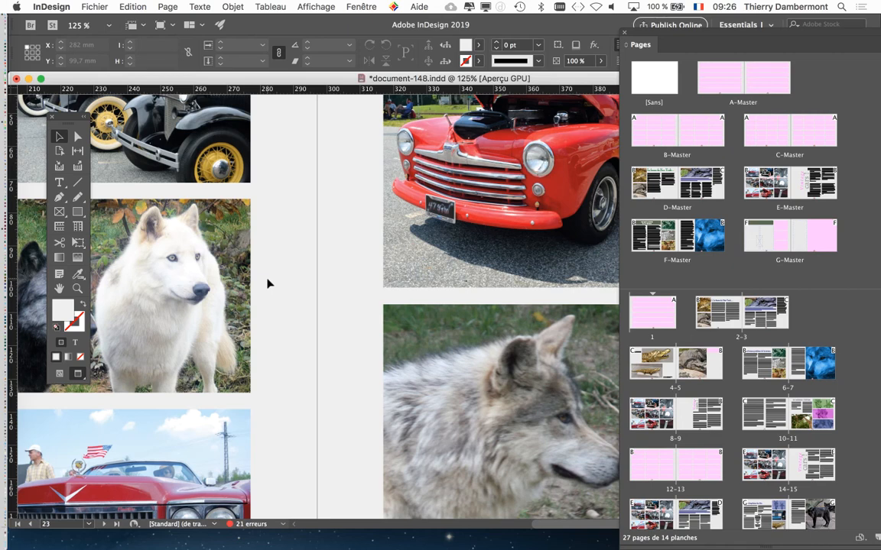
- Save the document under the new name document-149.indd in the Dossier document-148 folder
left_click(94, 7)
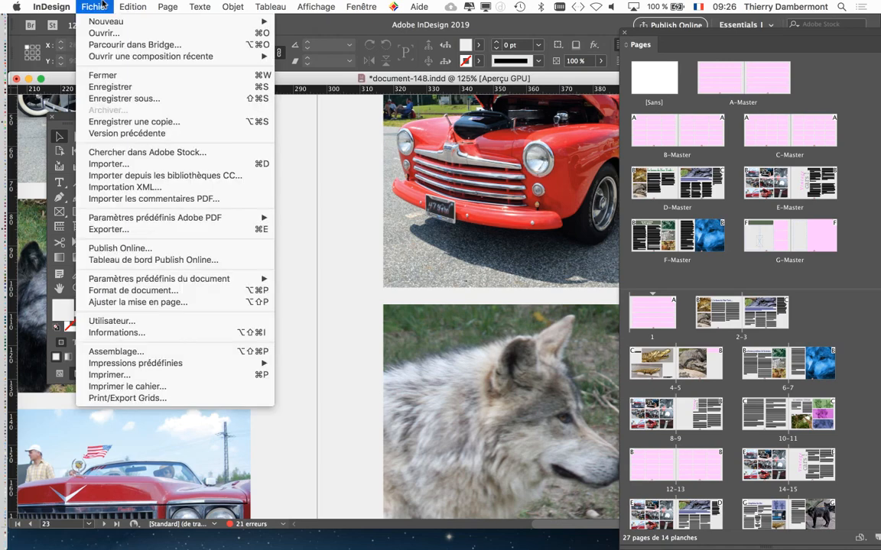
left_click(123, 98)
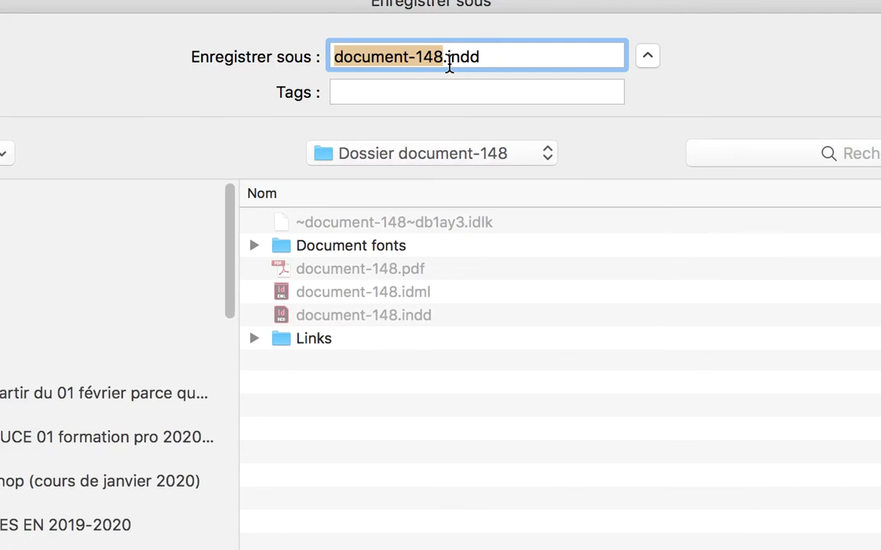
left_click(438, 55)
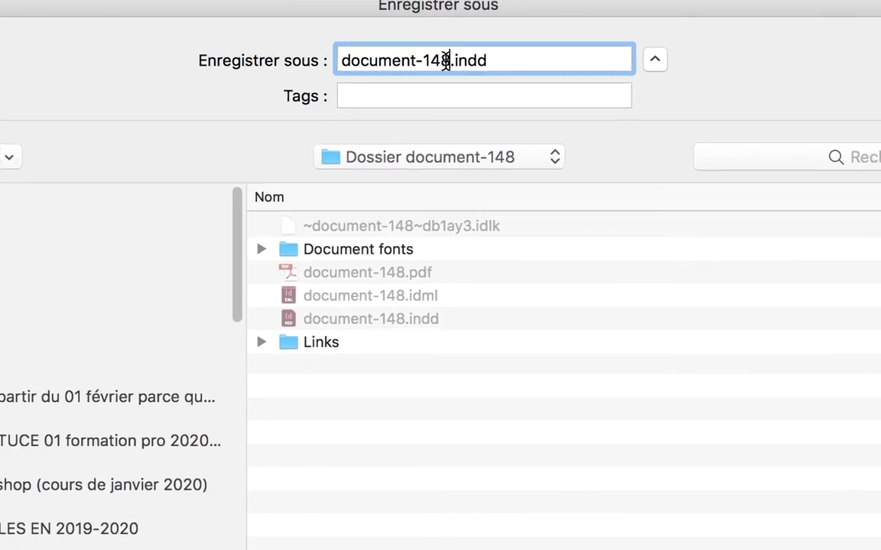
left_click_drag(449, 61, 444, 60)
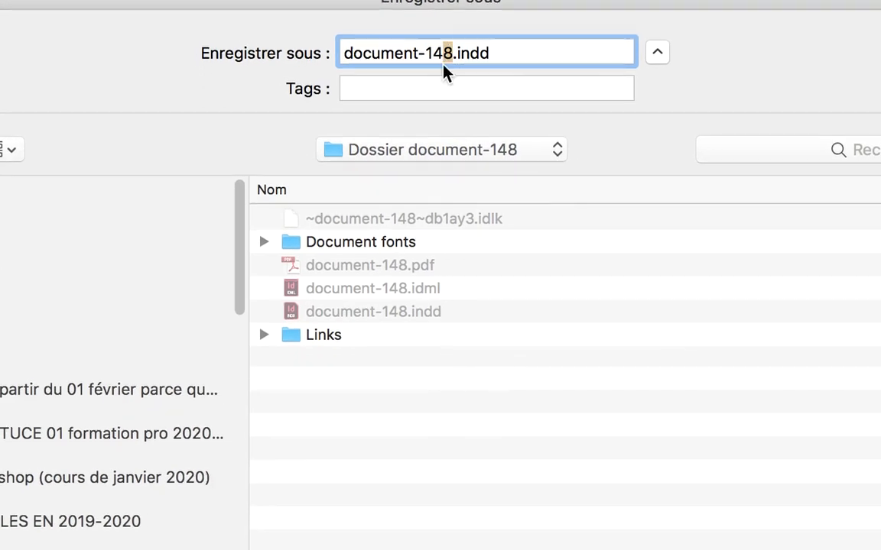
type("9")
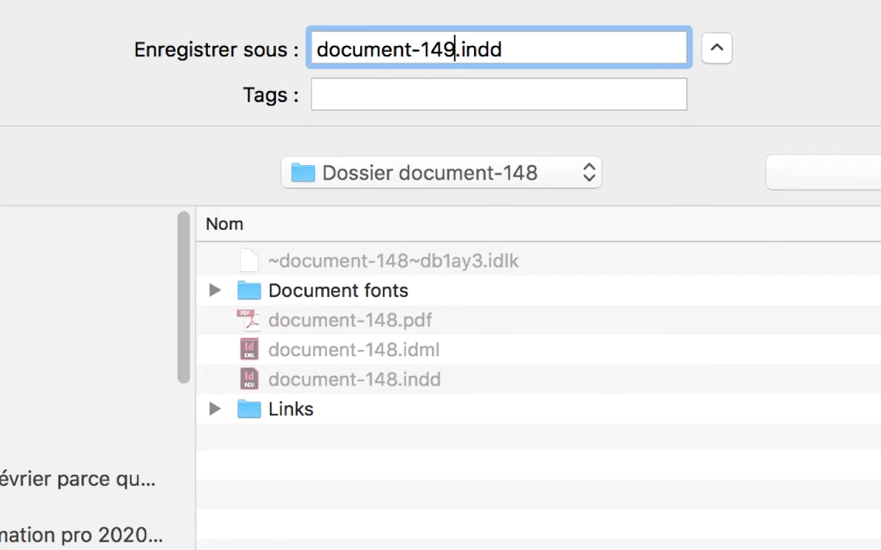